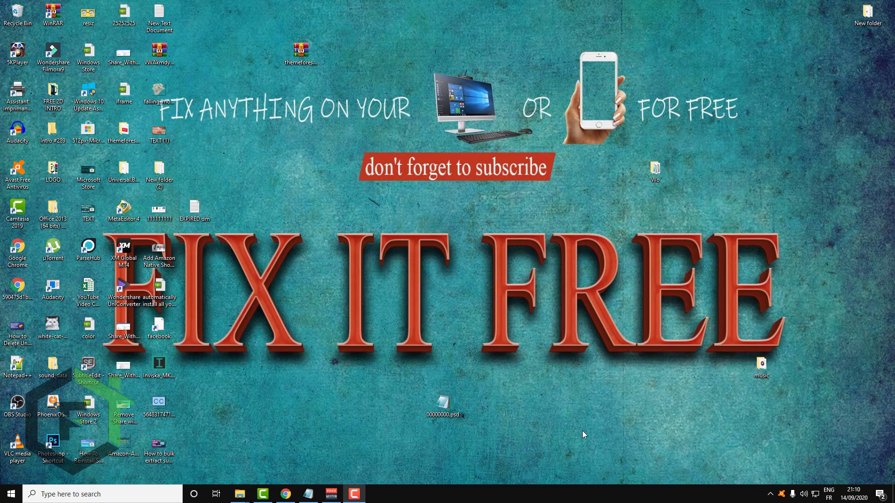
Step: Open the Wo folder, select all eight Woke SRT files, and switch to subtitlestranslator.com in Chrome
double_click(654, 171)
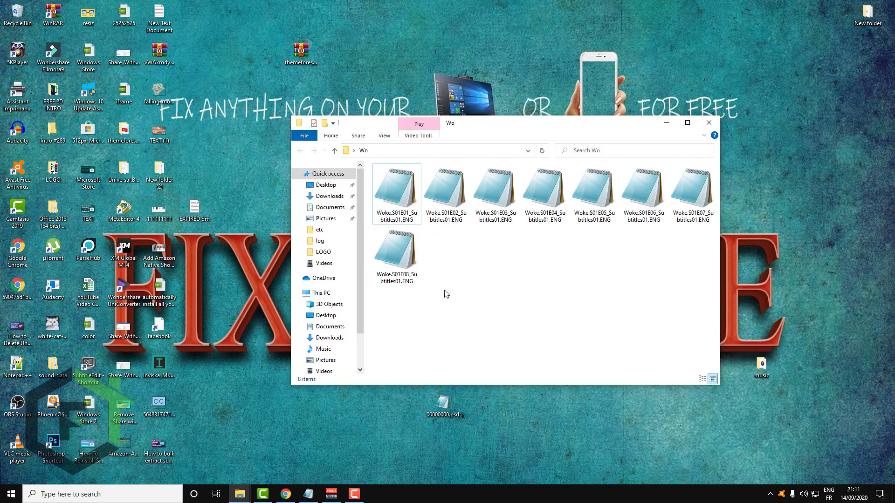
drag(390, 327, 779, 141)
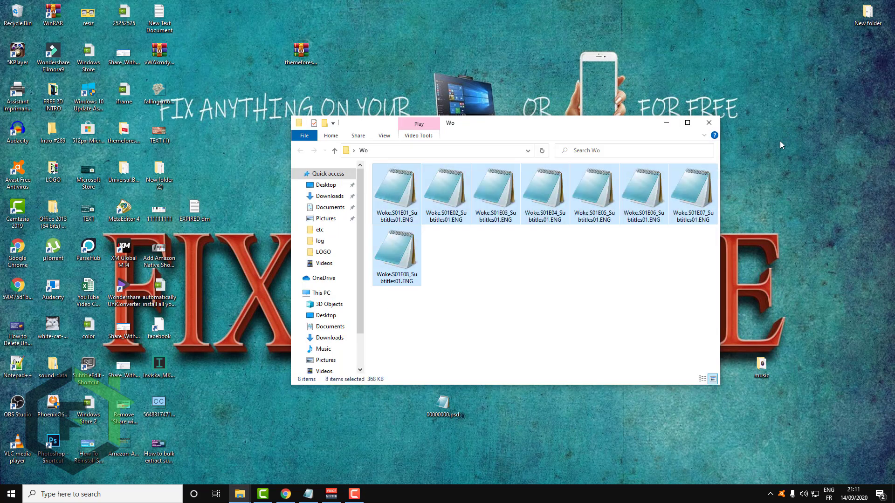
drag(407, 203, 176, 139)
drag(67, 25, 140, 26)
click(169, 25)
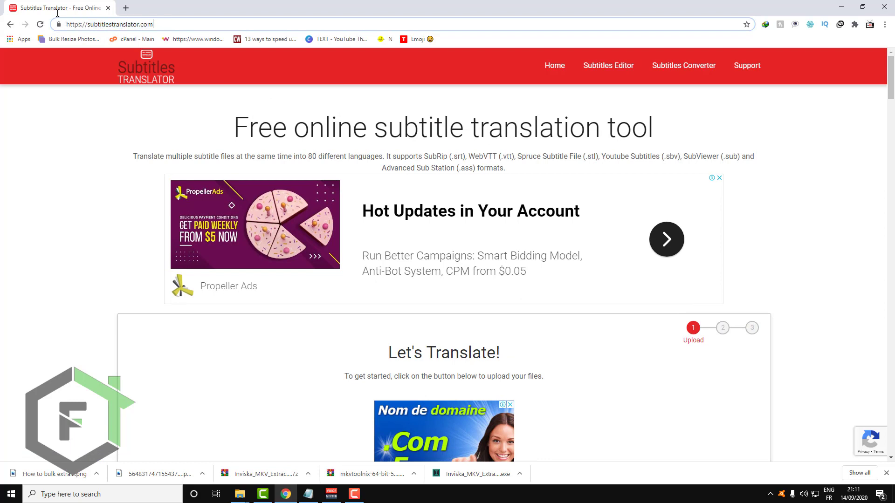
key(ctrl+a)
click(180, 23)
key(Return)
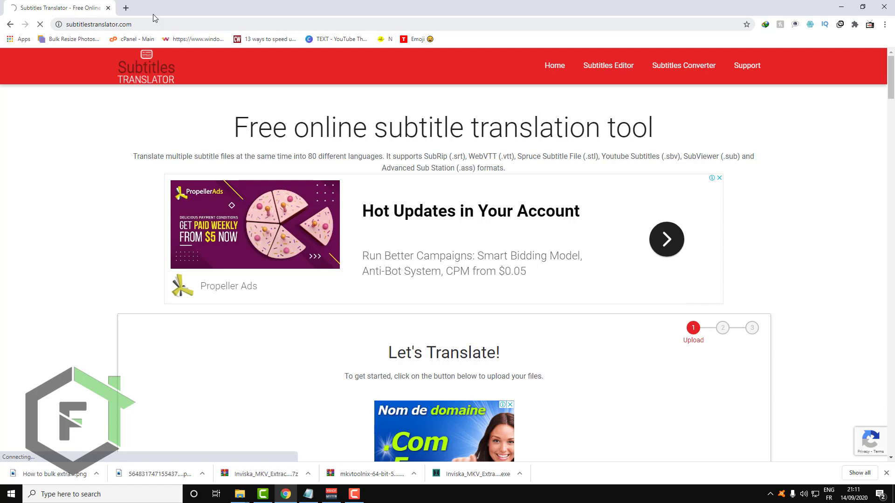
scroll(217, 123, down, 7)
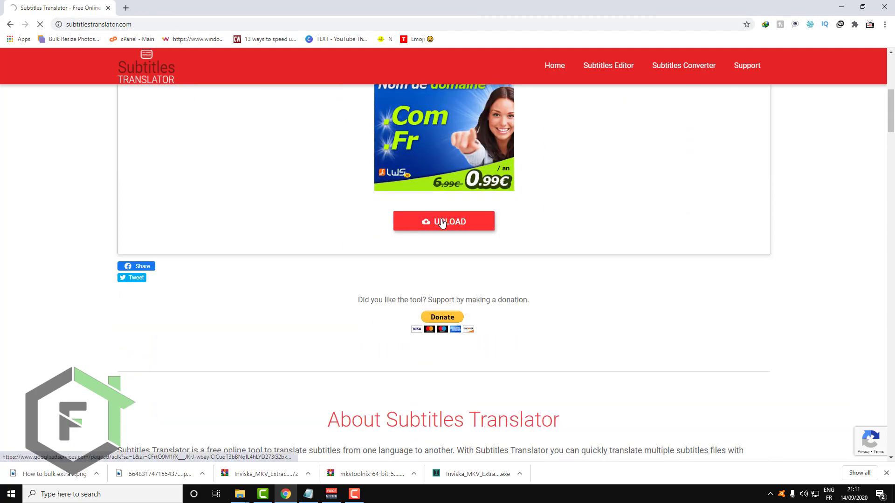
click(457, 226)
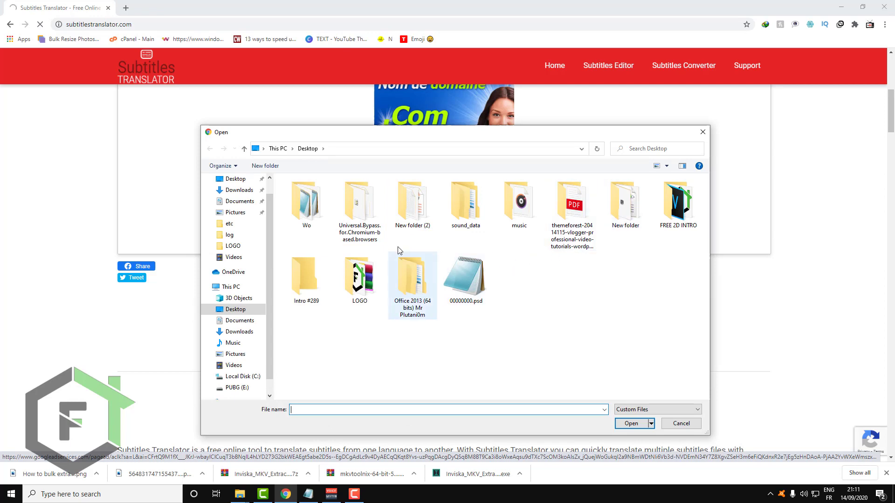
double_click(314, 219)
drag(357, 286, 300, 151)
click(631, 423)
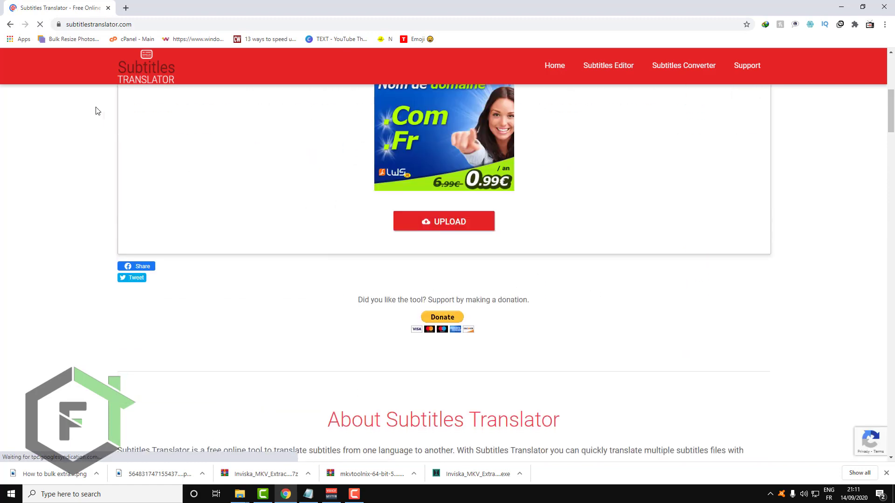
scroll(253, 140, up, 3)
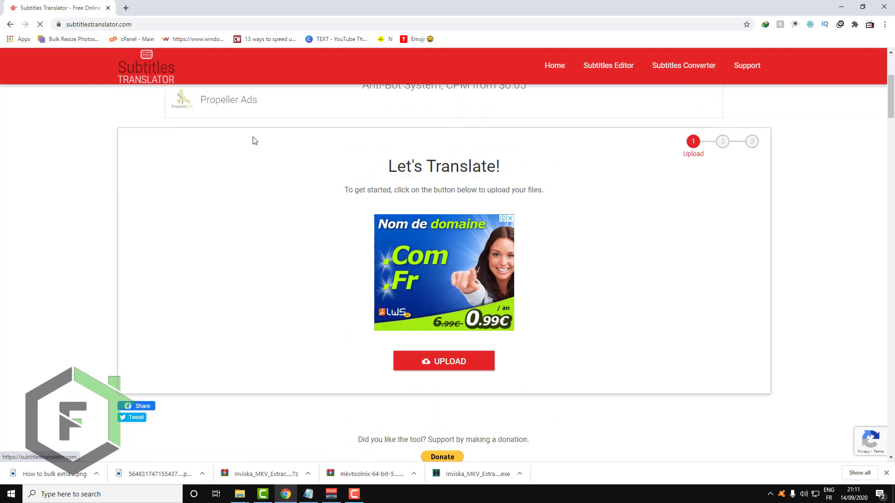
scroll(253, 140, down, 7)
scroll(357, 183, up, 3)
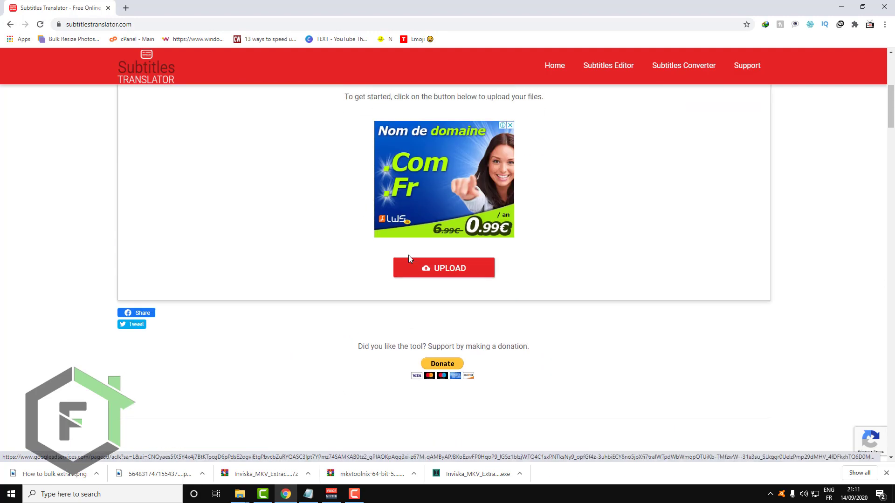
Step: Upload the eight Woke SRT files from Desktop\Wo to the translator
click(413, 276)
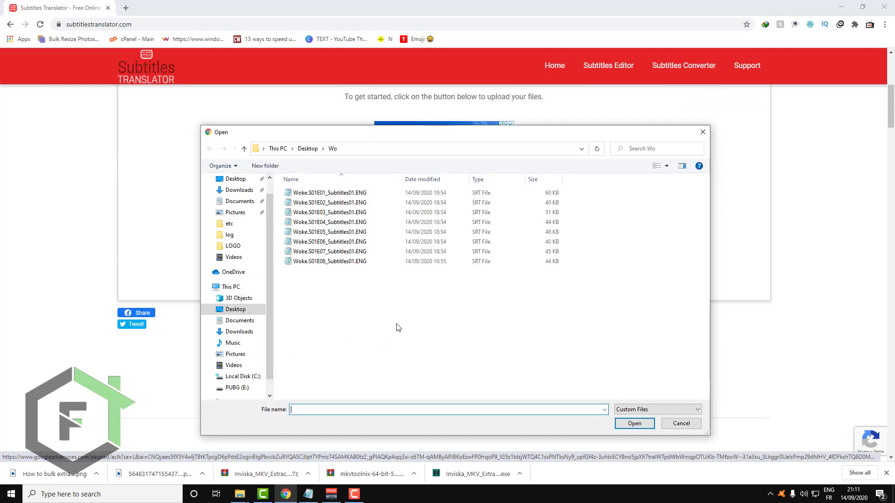
drag(389, 323, 255, 50)
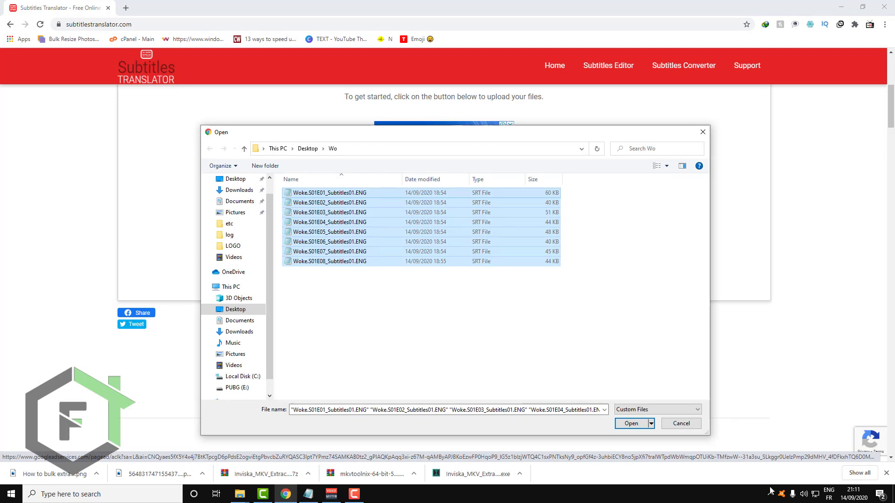
click(631, 423)
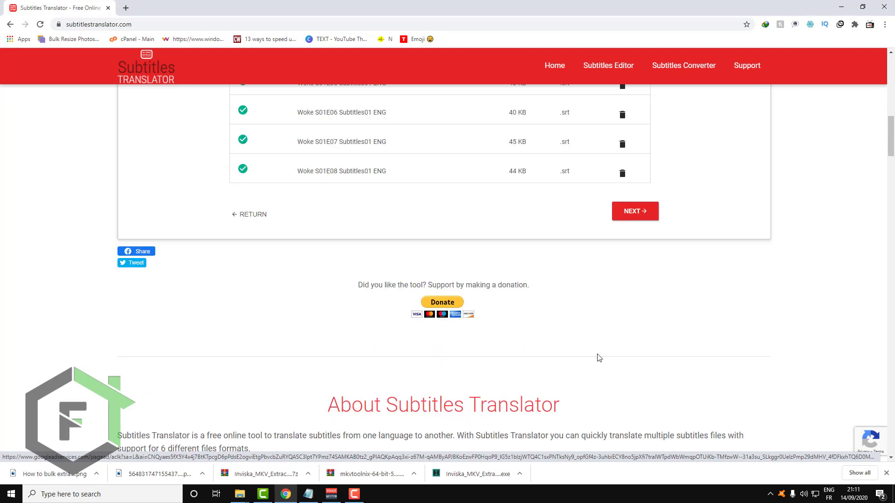
scroll(199, 144, up, 3)
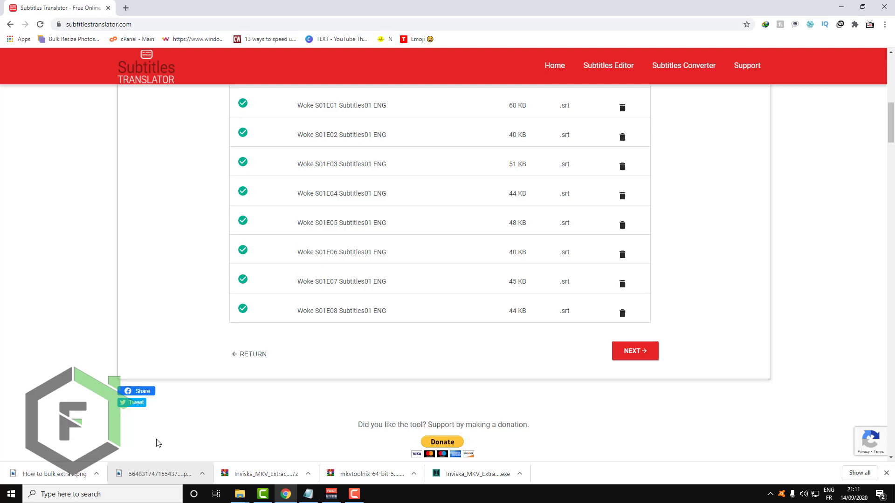
scroll(222, 350, up, 1)
scroll(222, 350, up, 3)
scroll(327, 351, down, 1)
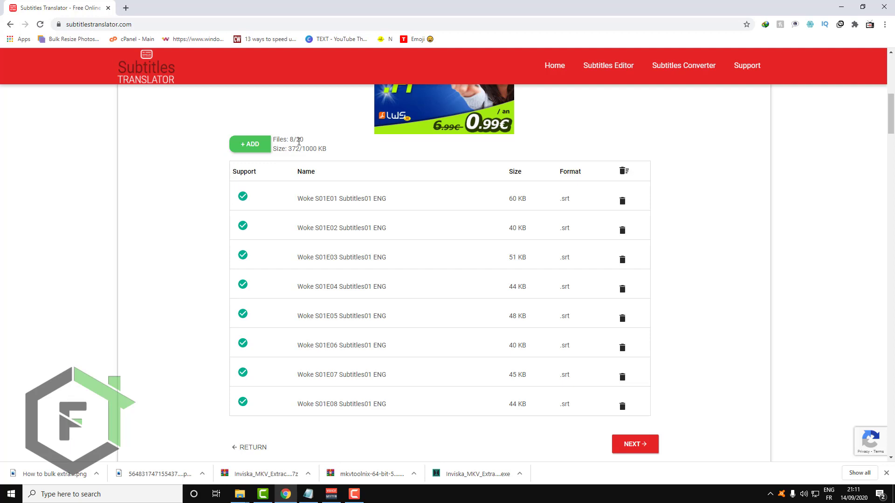
Step: Highlight the 20-file limit in the 8/20 file count, then continue to the next step
drag(303, 139, 295, 139)
click(305, 139)
drag(297, 139, 298, 139)
click(635, 447)
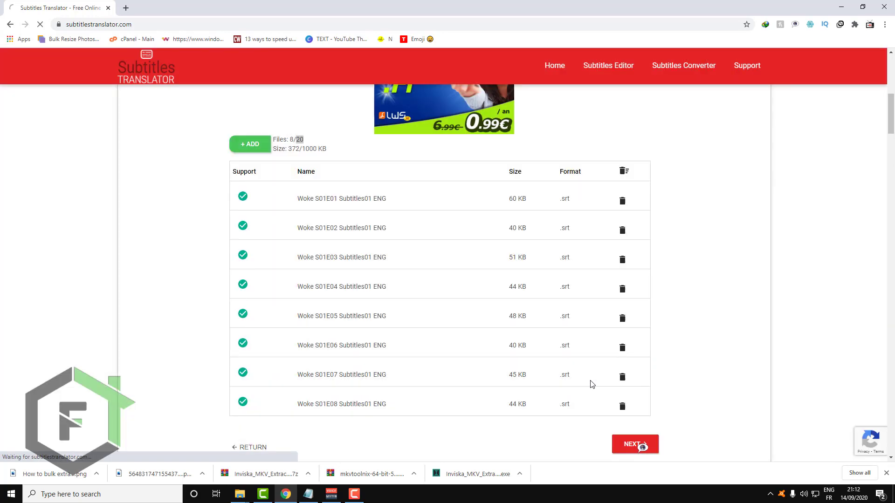
Step: Open the first Woke episode's SRT file in Notepad from the Wo folder
scroll(579, 378, down, 3)
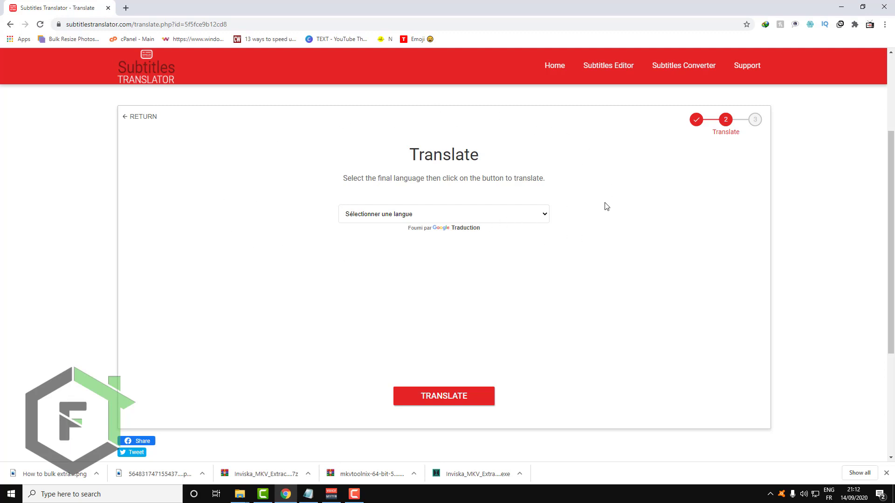
click(546, 214)
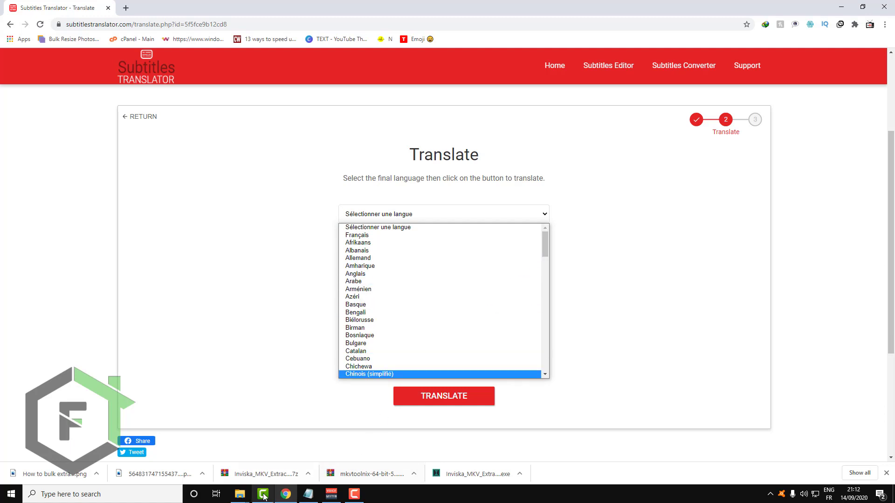
click(239, 494)
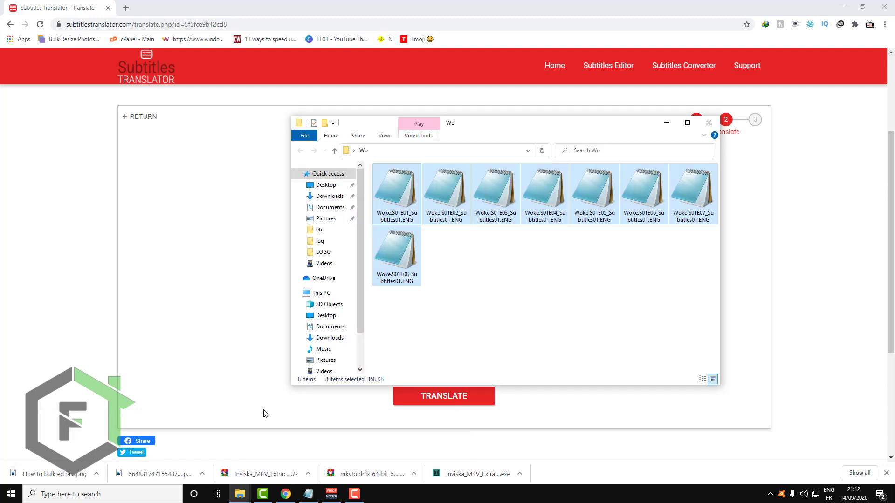
click(240, 450)
double_click(390, 196)
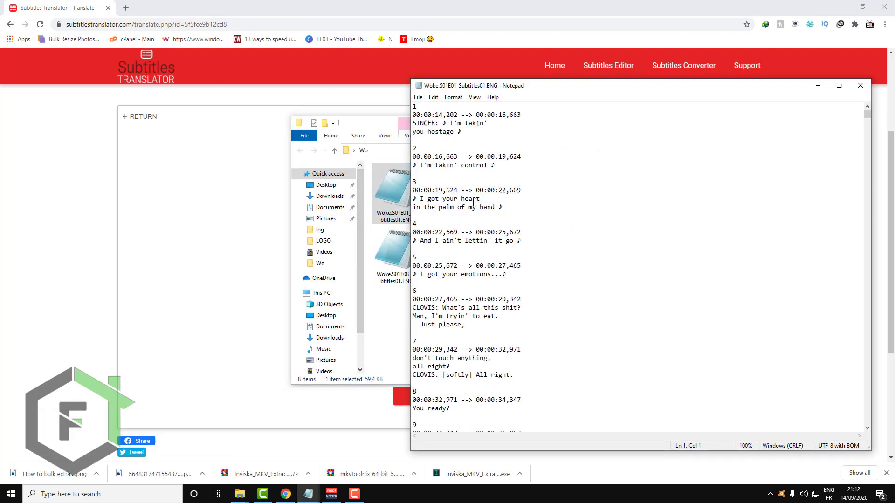
Step: Choose Arabe as the target language and start translating the eight files
click(187, 261)
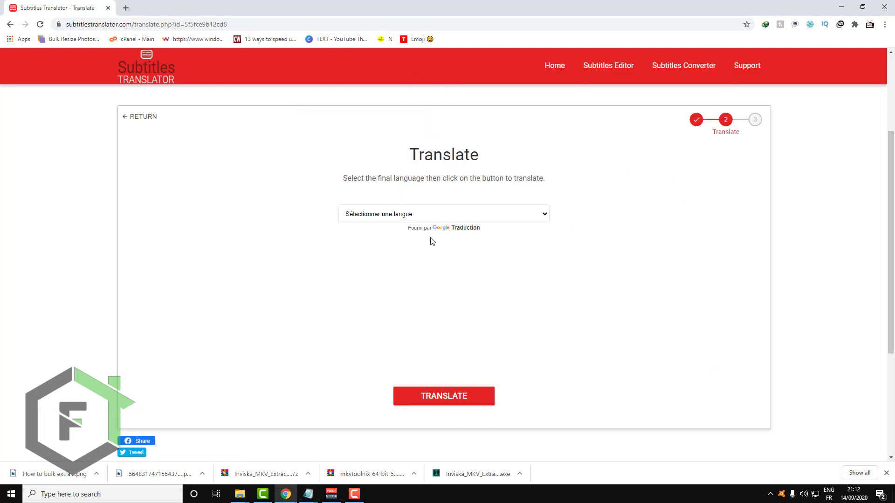
click(497, 215)
click(399, 281)
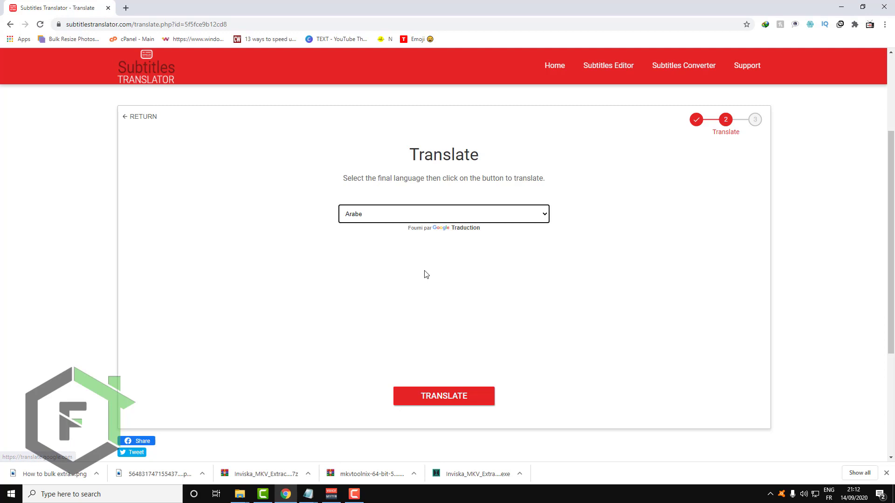
click(455, 397)
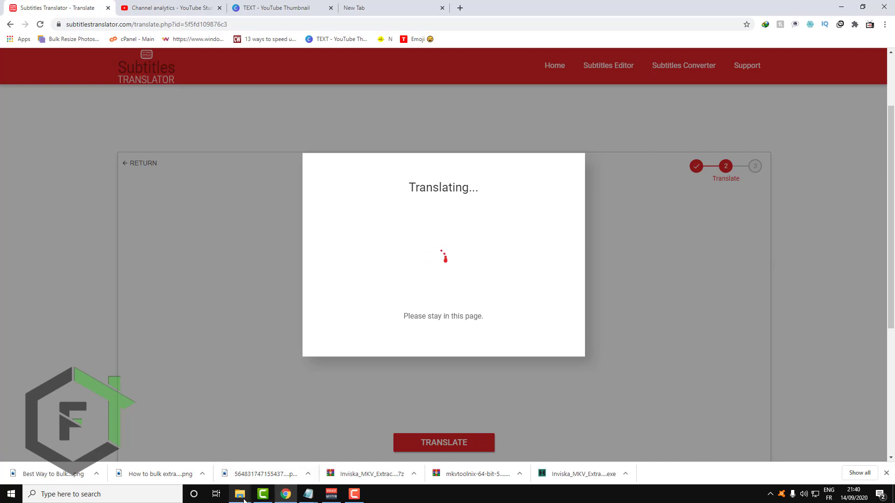
Step: Open Woke.S01E01's subtitles in Notepad, scroll through to entry 799, and close Notepad
mouse_move(240, 494)
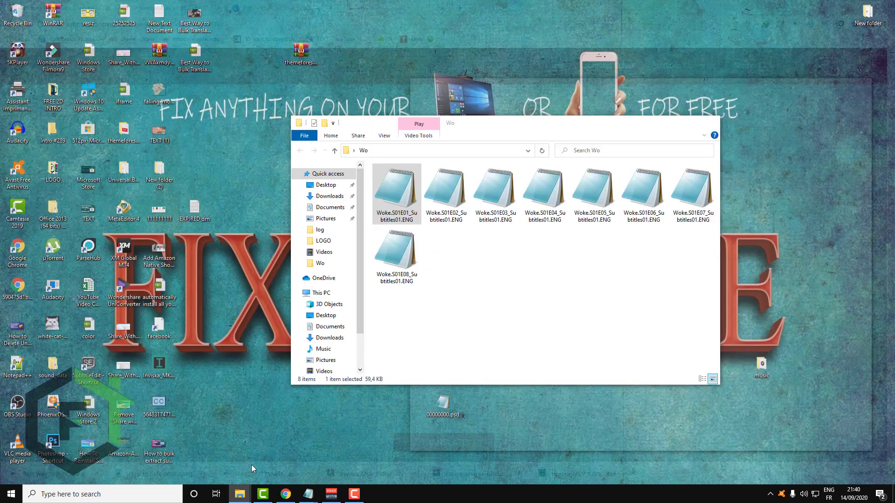
click(250, 465)
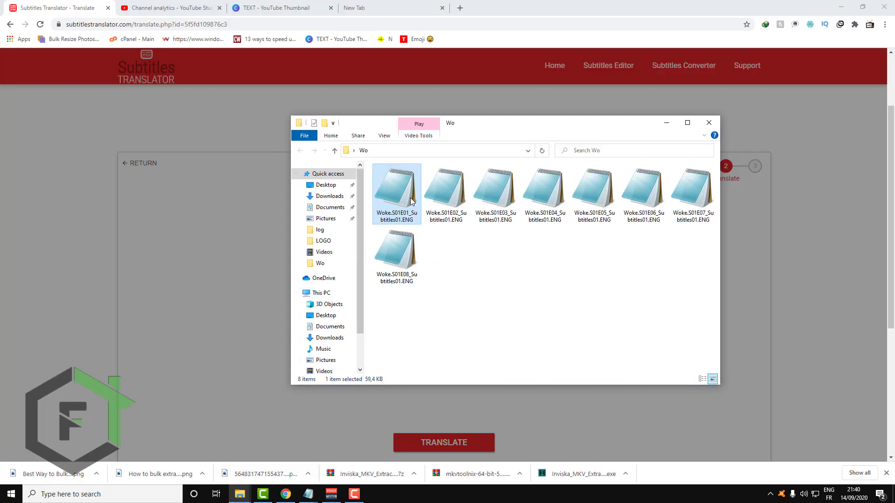
double_click(406, 199)
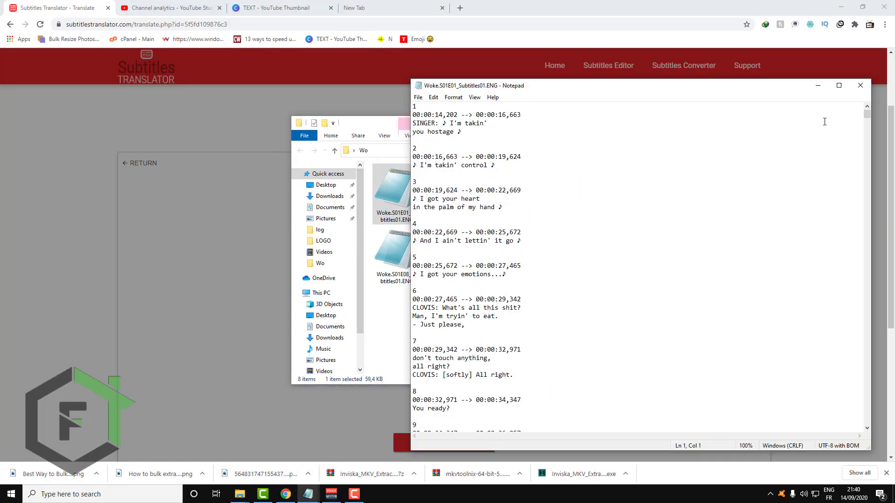
drag(869, 116, 864, 420)
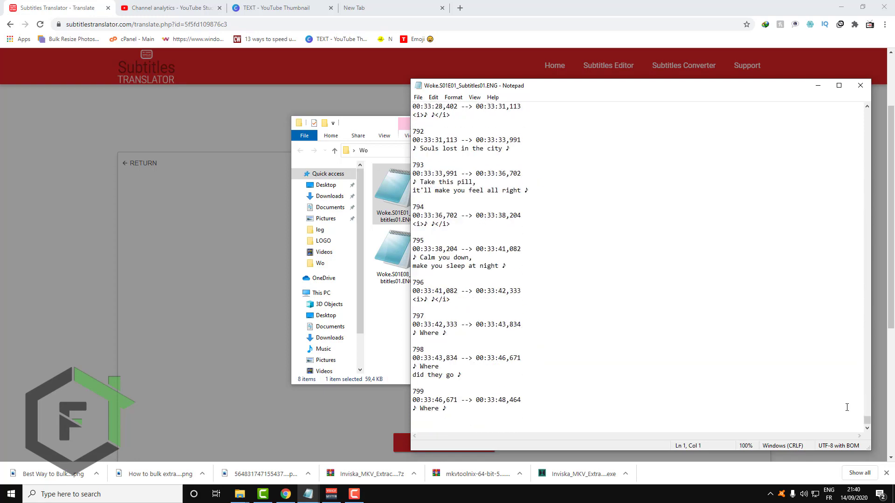
click(861, 84)
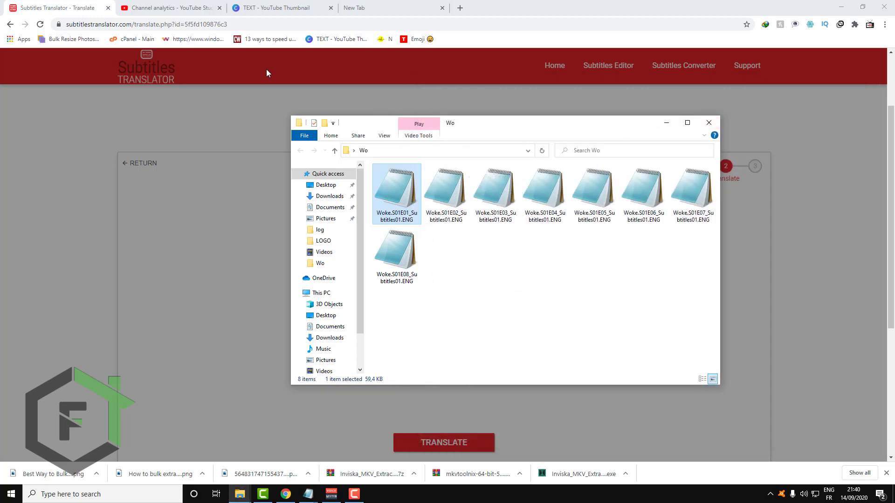
Step: Bring the Chrome window with the Translating... dialog back to the front
click(49, 8)
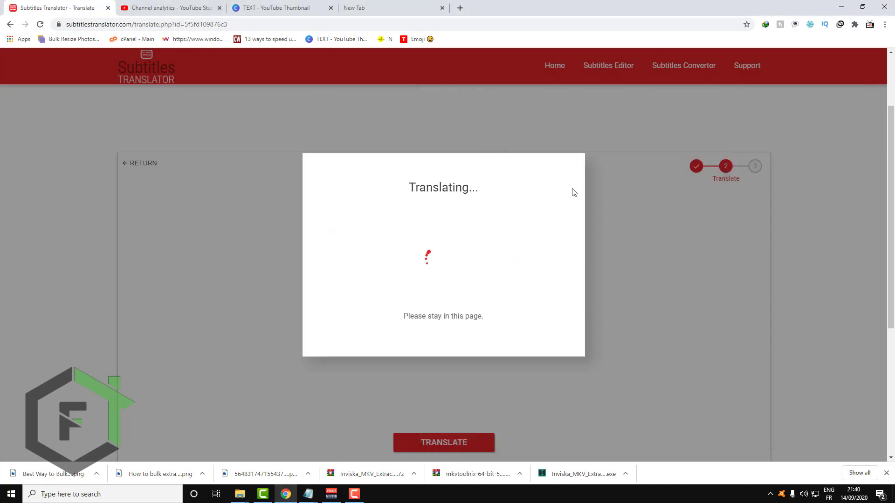